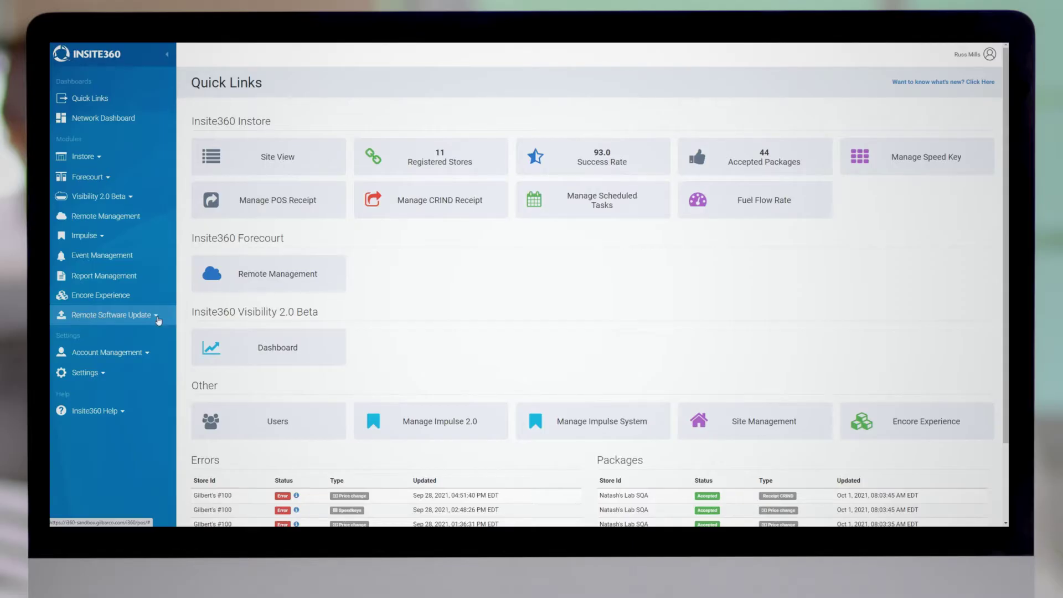
Open Device Version Assignment under Remote Software Update in the left sidebar.
click(155, 316)
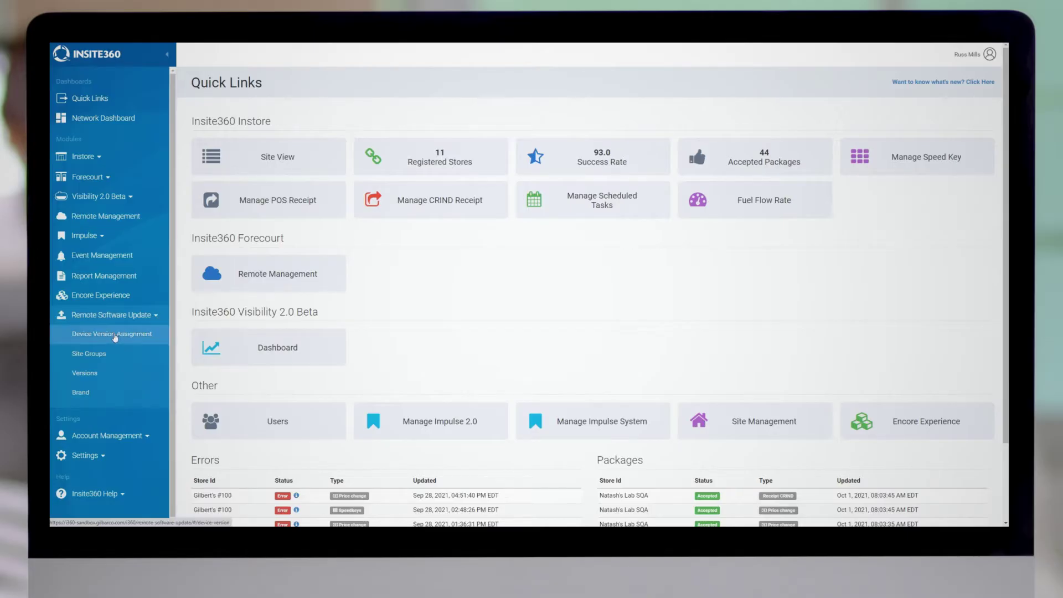
click(114, 335)
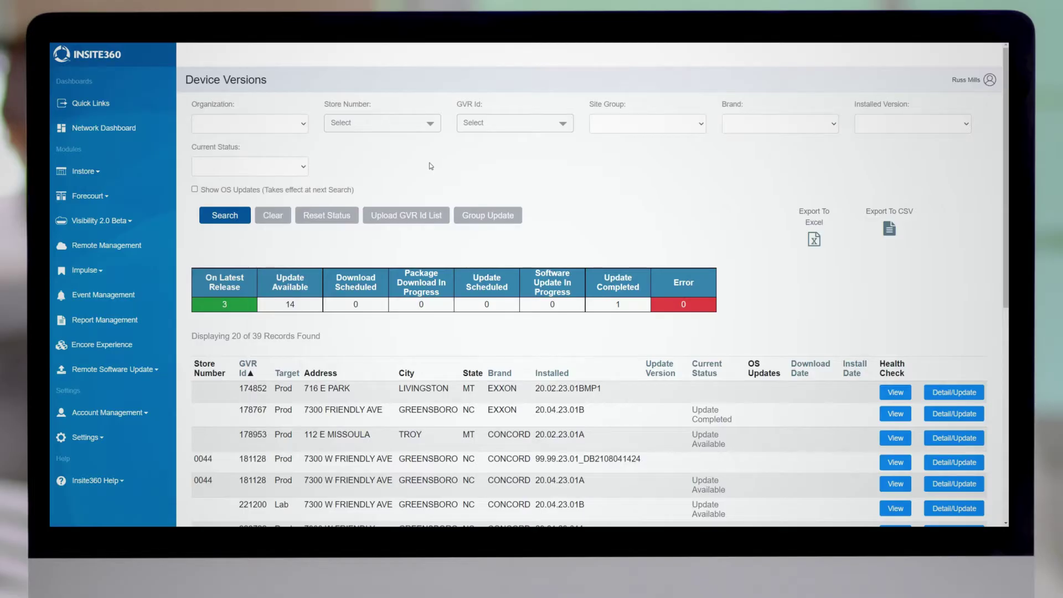
Scroll through the 39 device records to review installed versions such as 20.04.23.01B and their statuses.
scroll(487, 385, down, 1)
scroll(487, 385, down, 6)
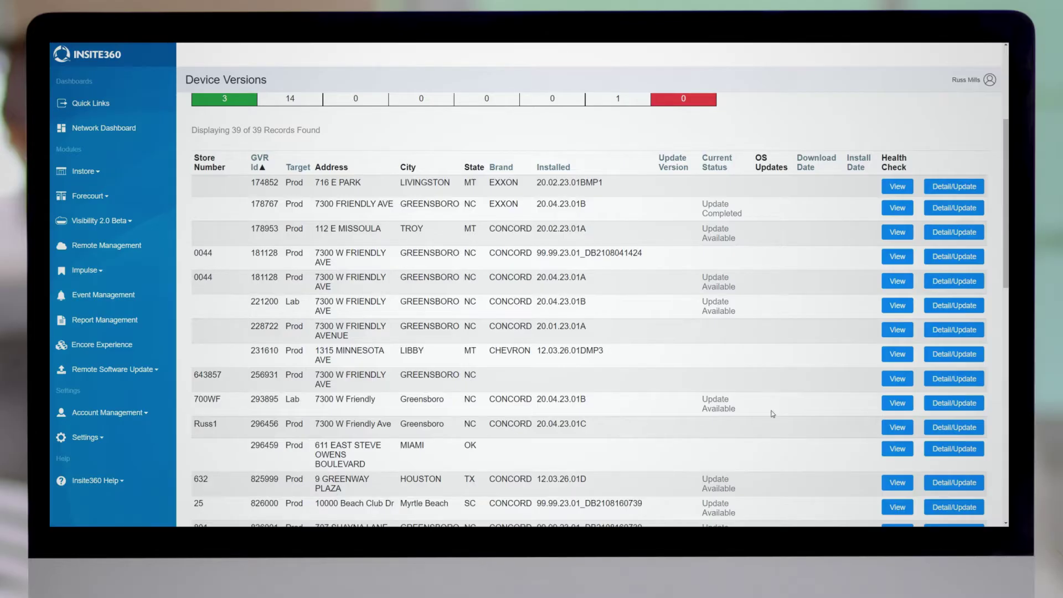
Open store 700WF's update details and select latest overall version 20.04.23.01C.
click(940, 404)
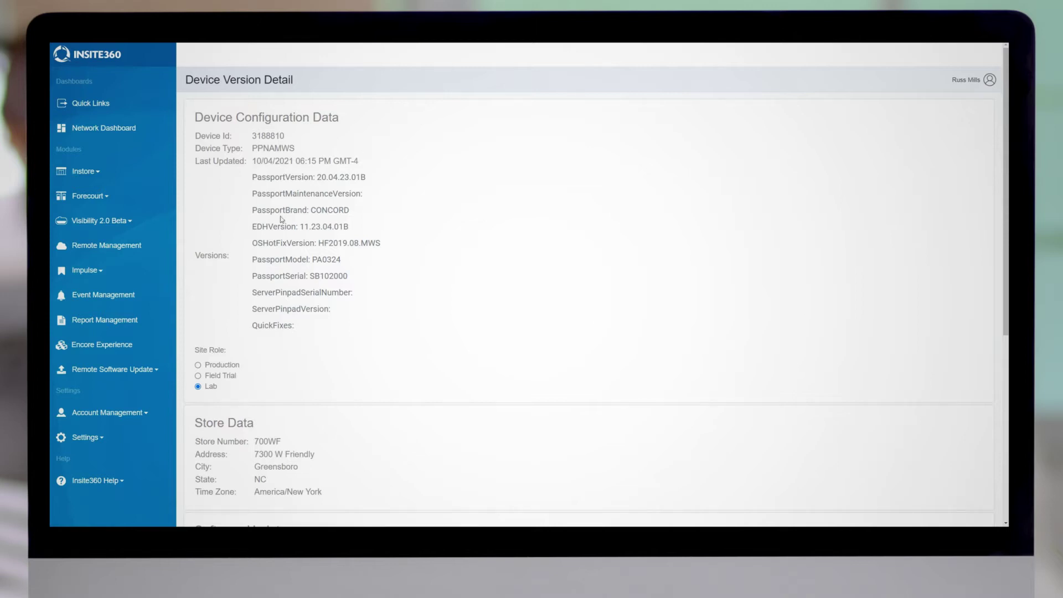
scroll(454, 297, down, 2)
scroll(452, 297, up, 1)
scroll(468, 325, down, 3)
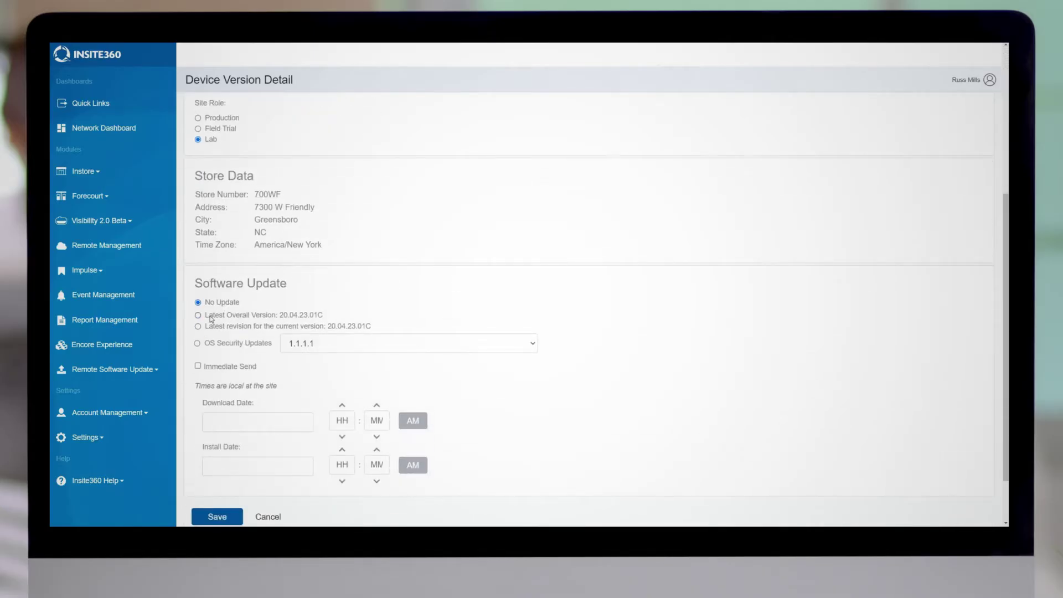
scroll(233, 314, up, 5)
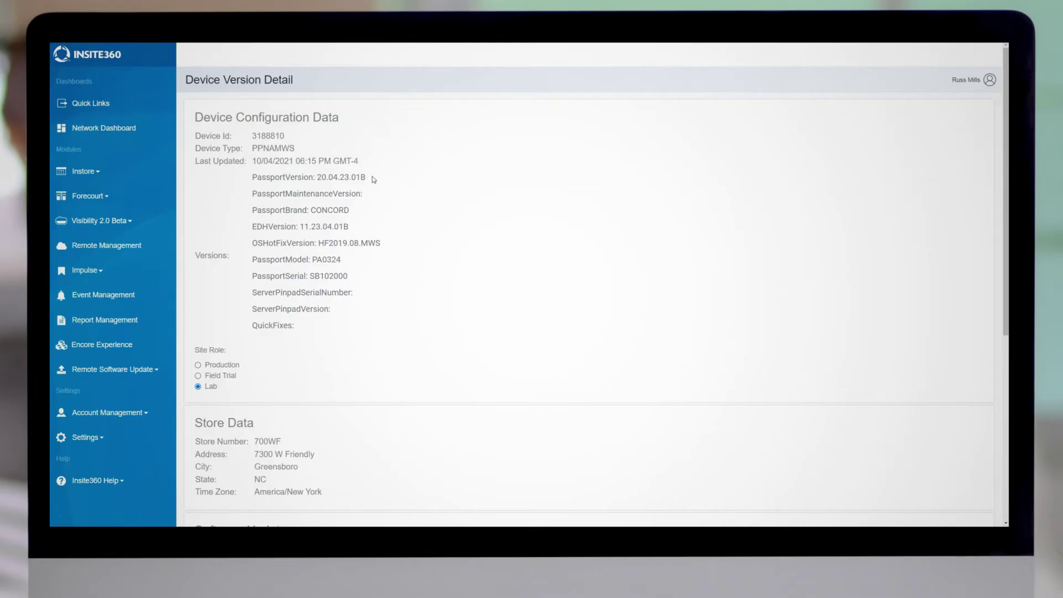
scroll(419, 233, down, 4)
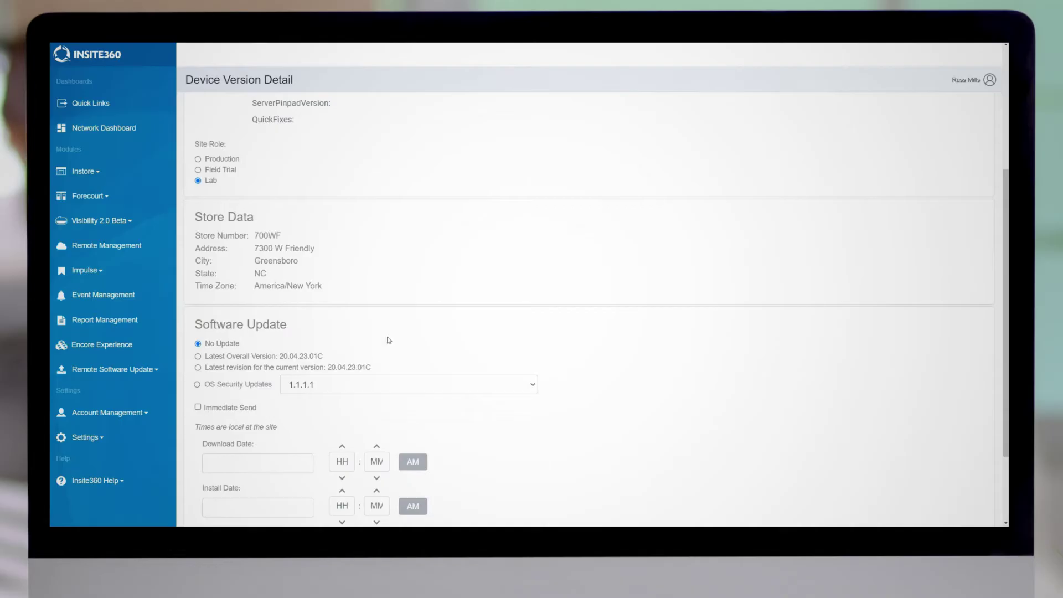
click(197, 356)
Set the update to send immediately and save the request.
scroll(426, 342, down, 2)
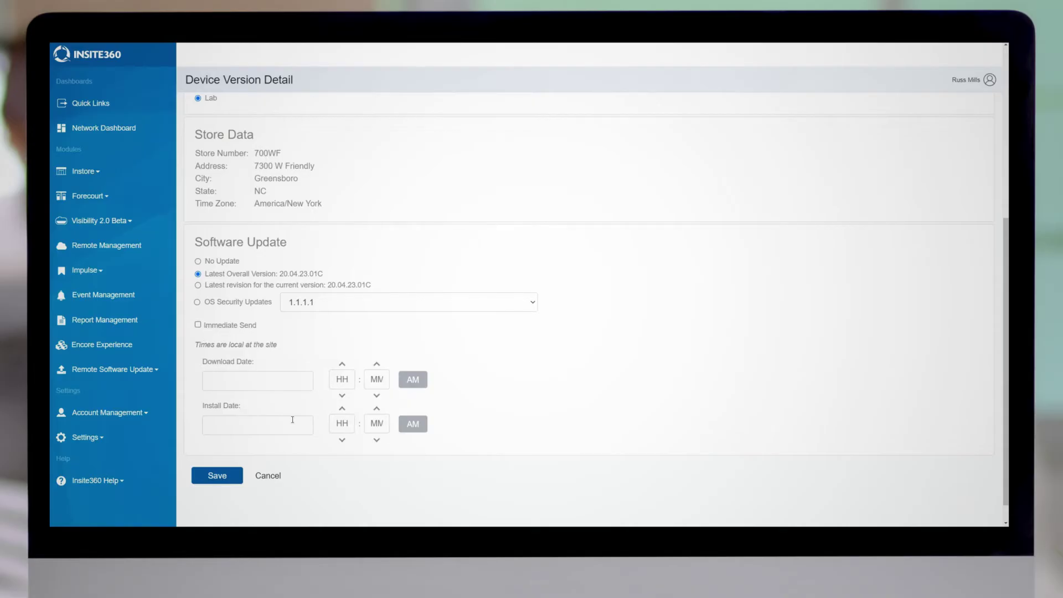
click(199, 325)
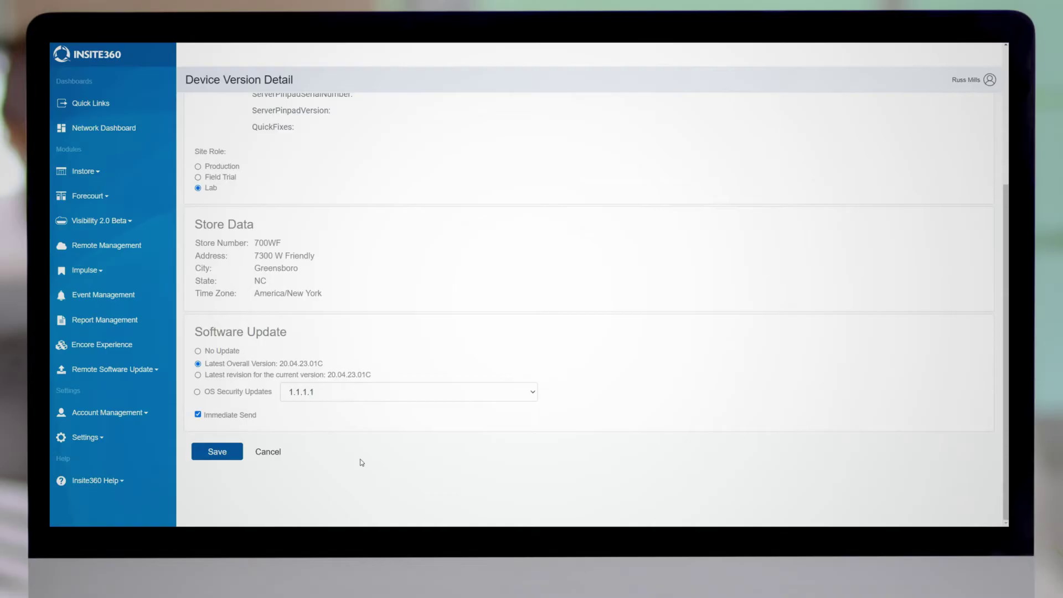
click(217, 452)
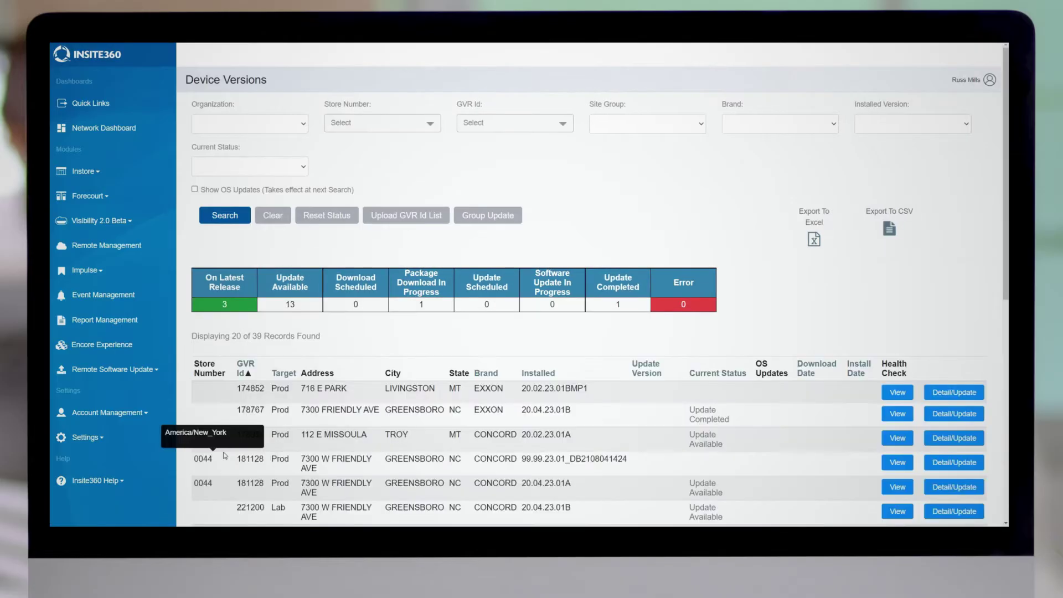
Scroll the Device Versions list to check store 700WF's software-update-in-progress status.
scroll(732, 287, down, 3)
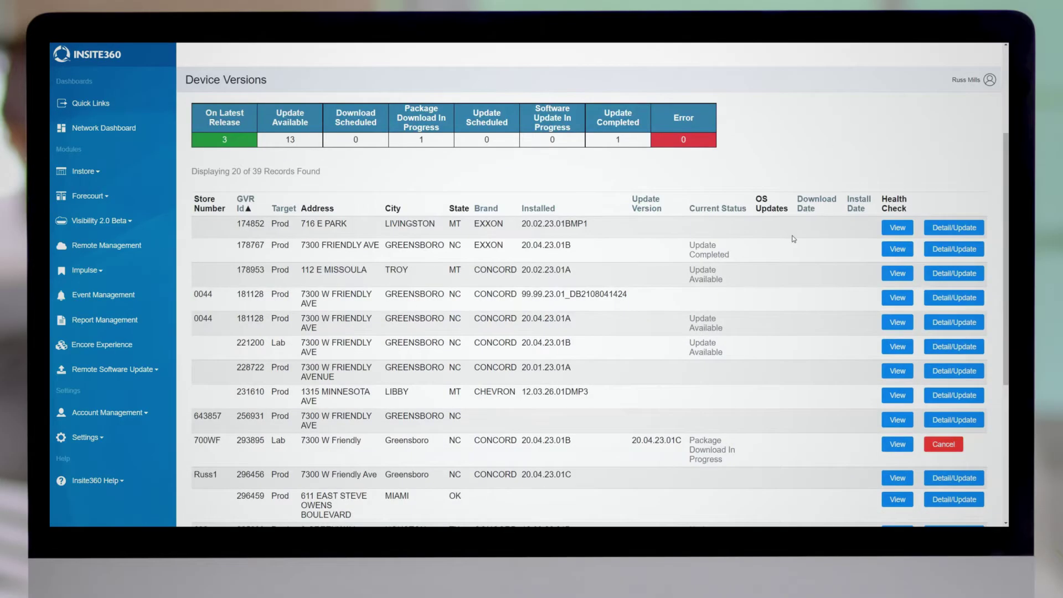
scroll(794, 238, down, 2)
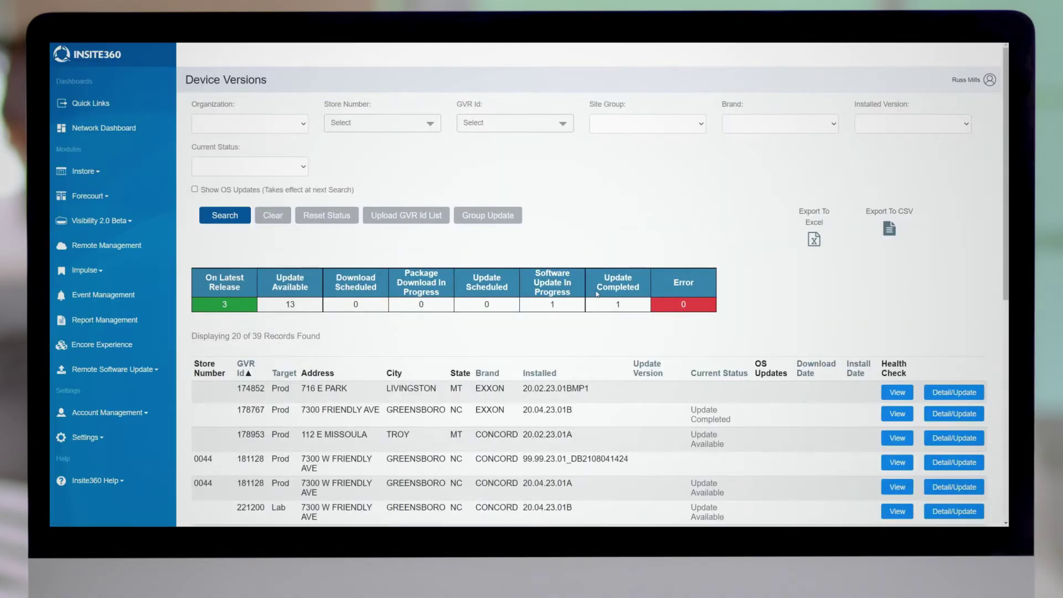
scroll(597, 294, down, 6)
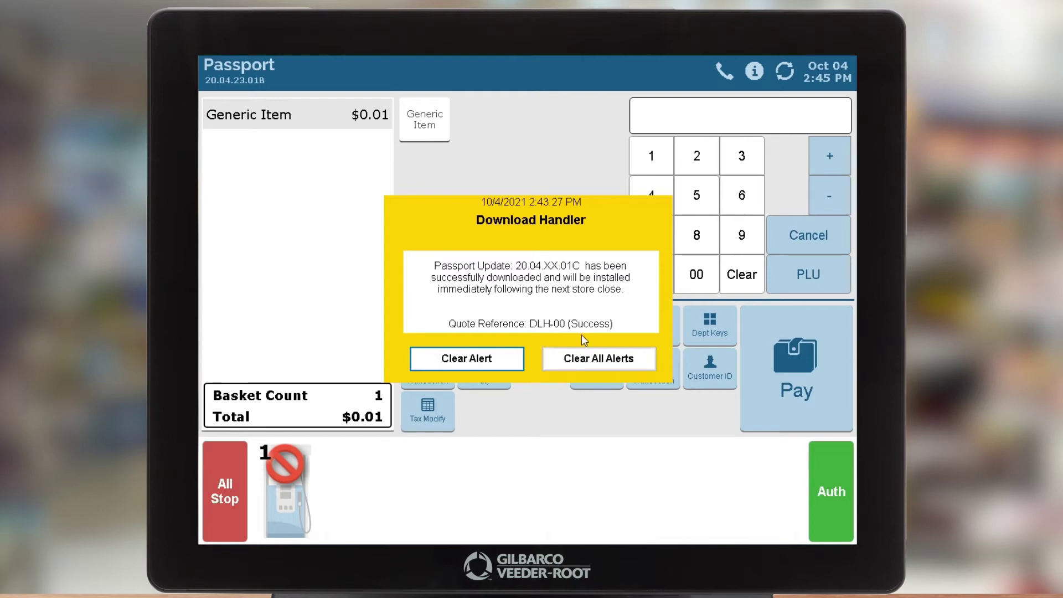
Dismiss the download alert, add a second Generic Item, and pay the $0.02 with exact cash.
click(590, 364)
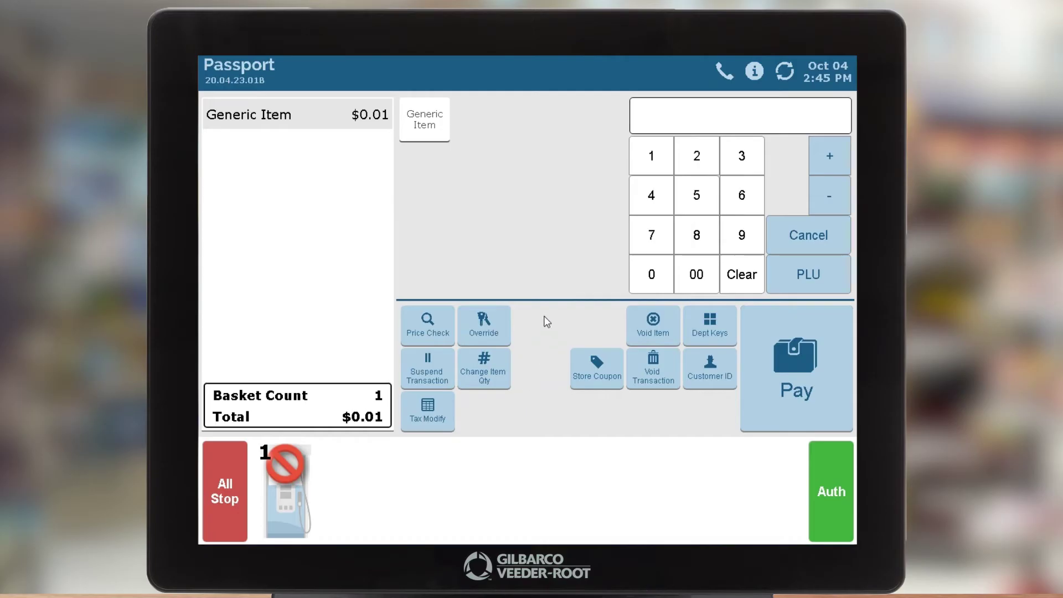
click(443, 126)
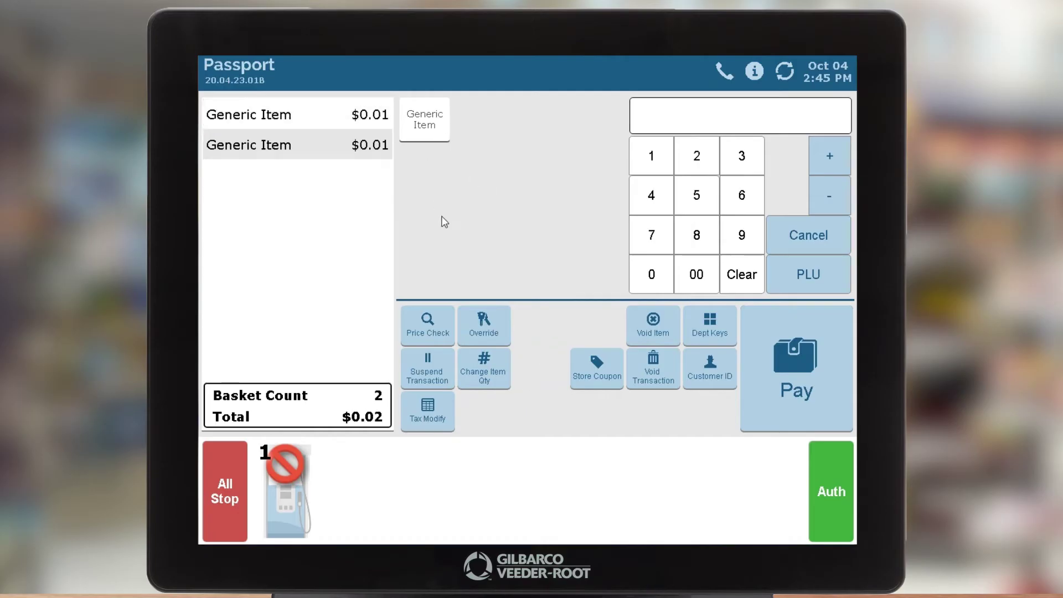
click(819, 340)
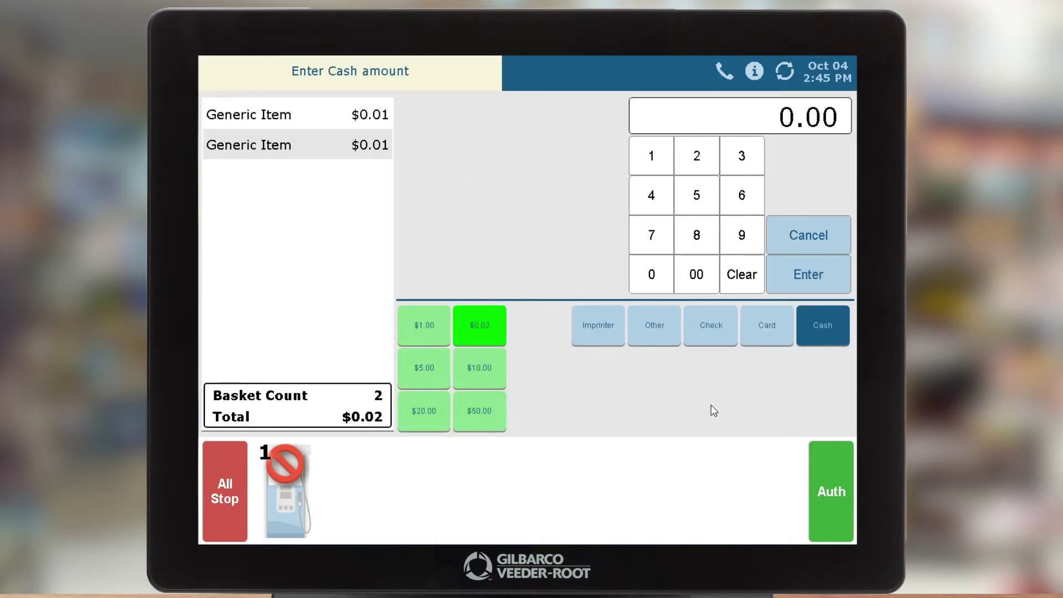
click(490, 330)
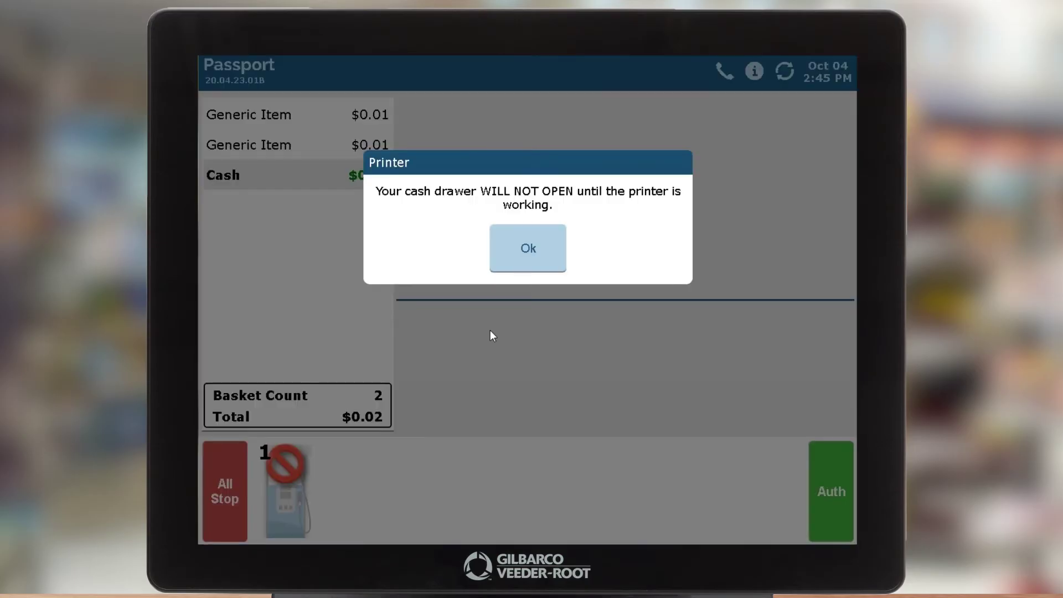
click(527, 248)
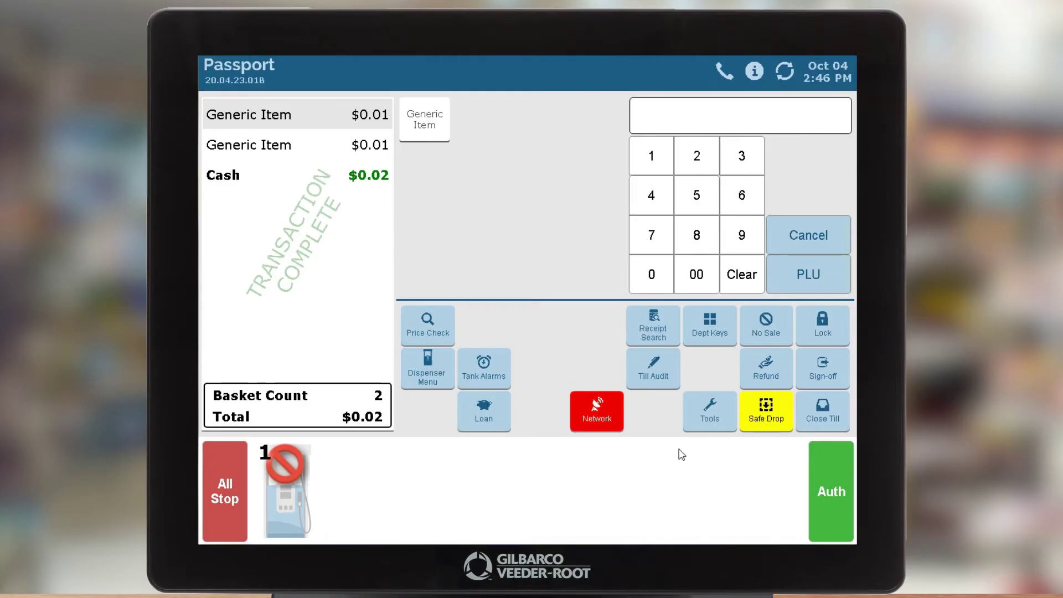
Launch Software Upgrade Manager from Manager Workstation and confirm installing the 20.04.XX.01C package.
click(710, 412)
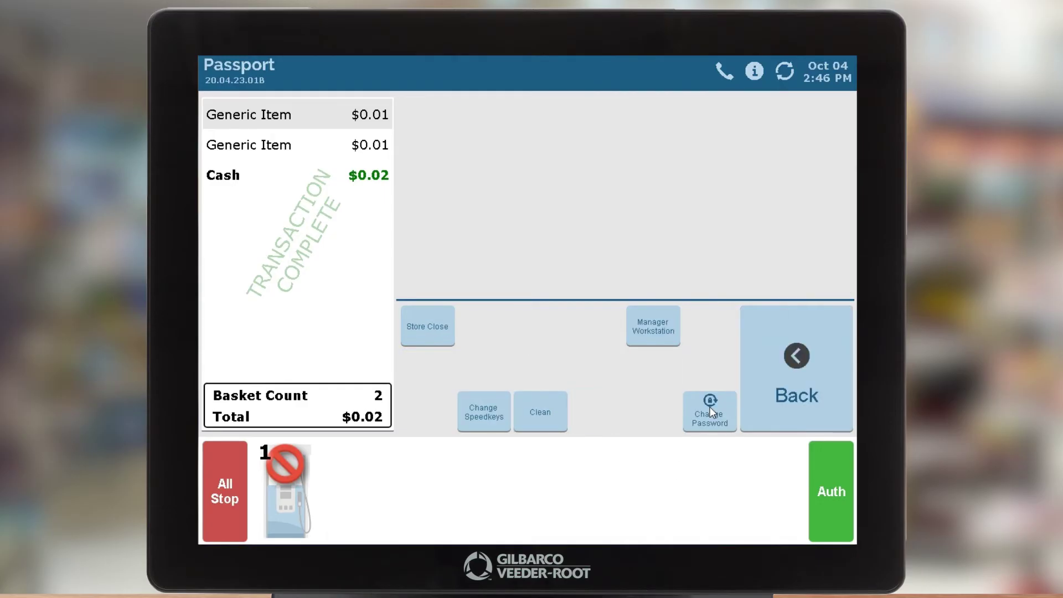
click(653, 329)
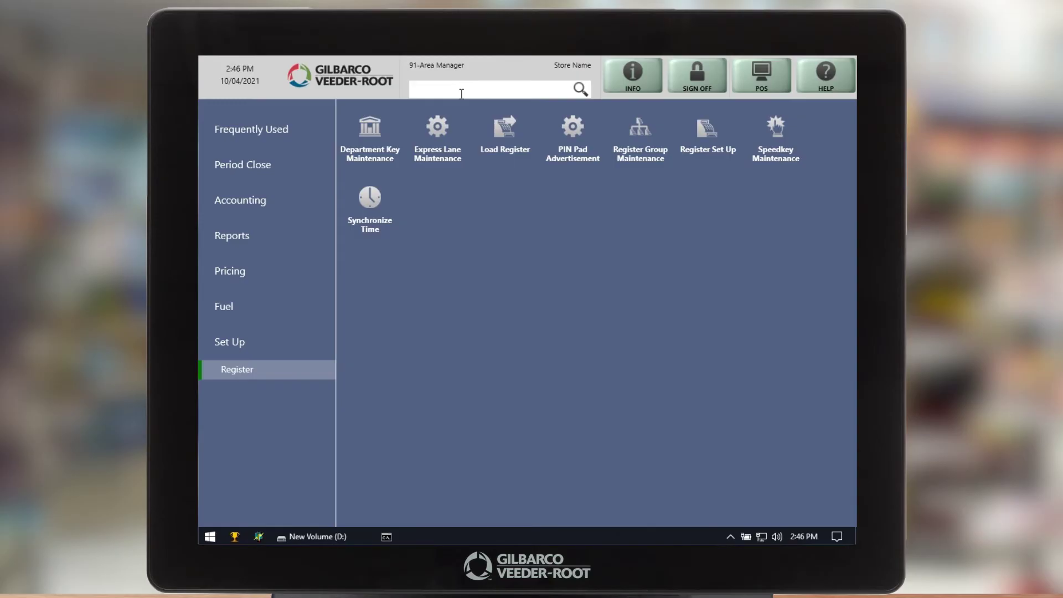
text(Sof)
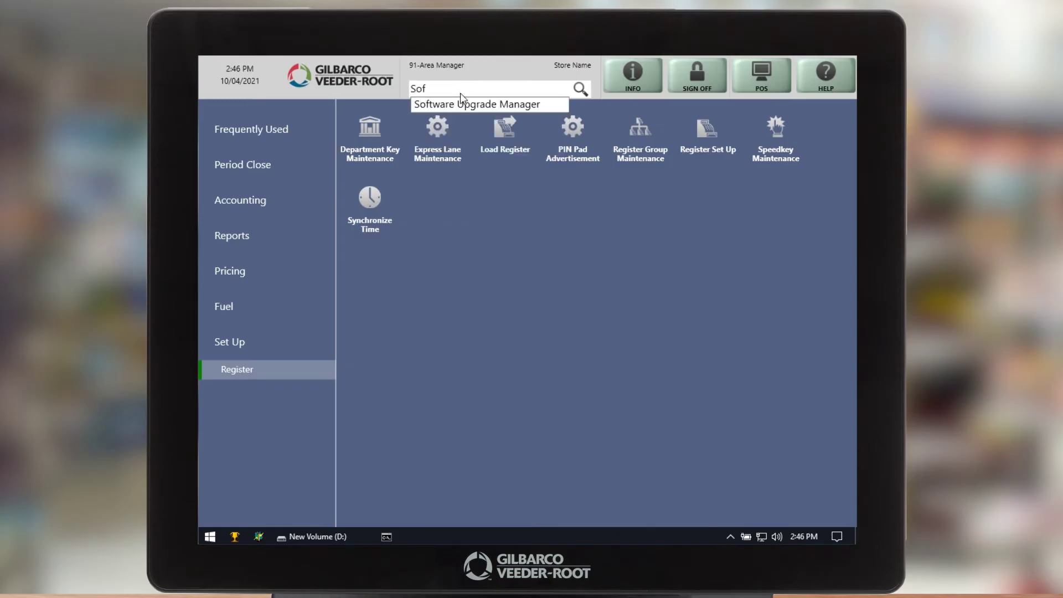
click(452, 104)
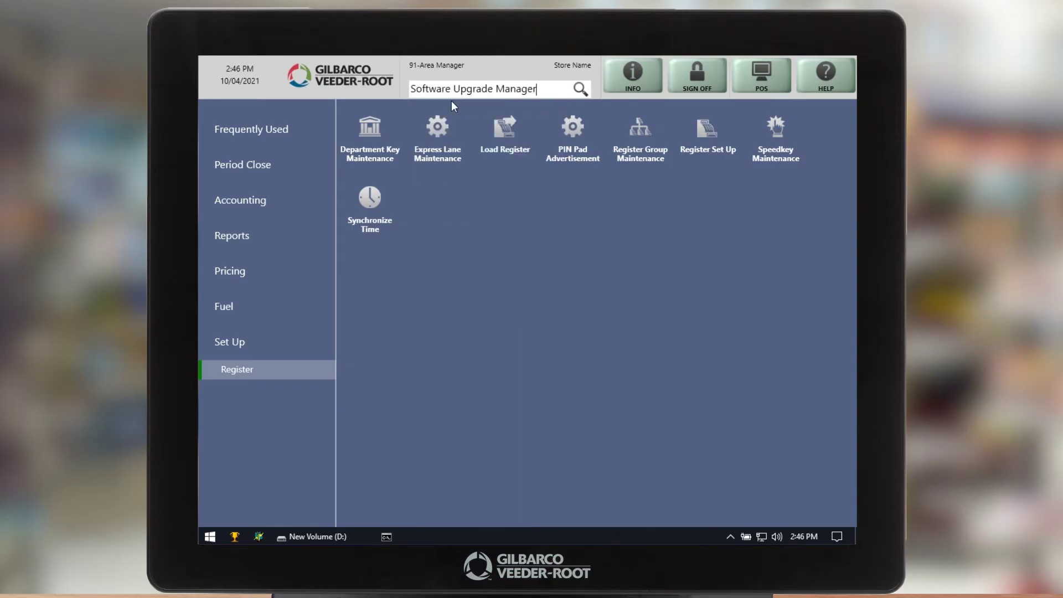
click(582, 88)
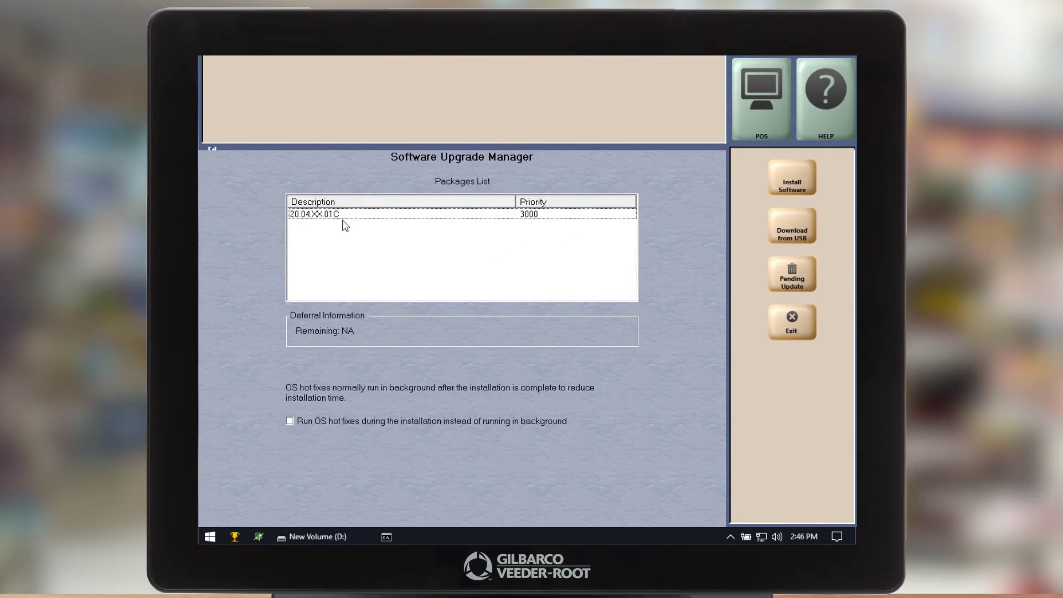
click(794, 180)
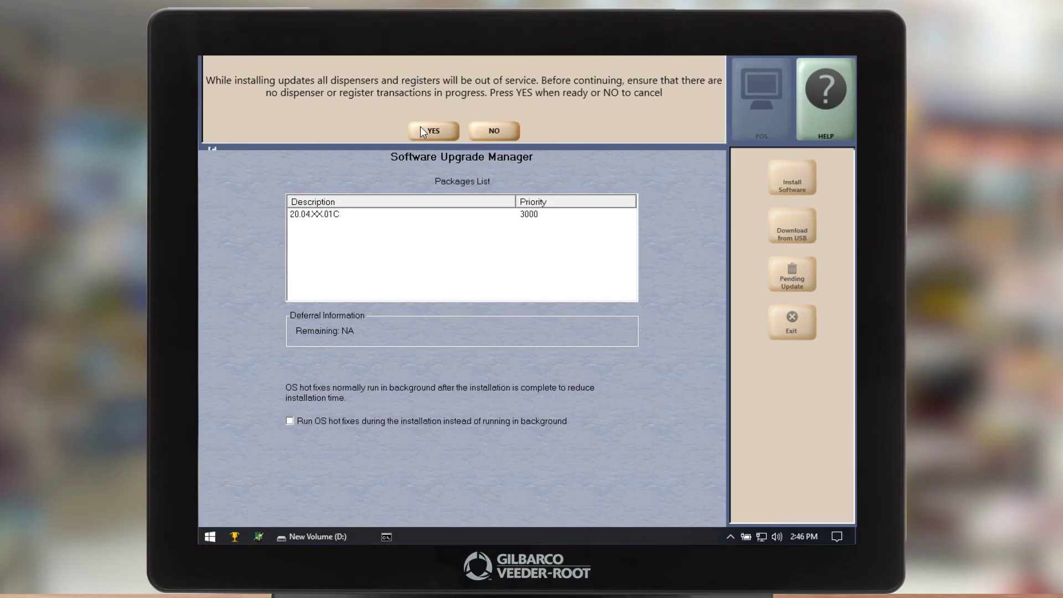
click(427, 132)
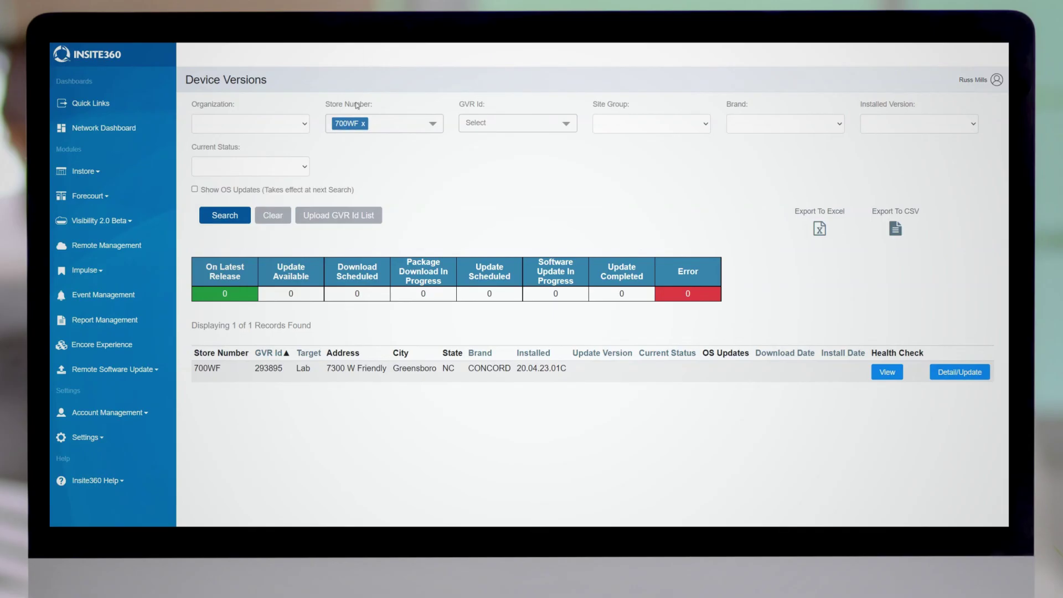
Rerun the 700WF search and reveal previous version 20.04.23.01B behind installed 20.04.23.01C.
click(231, 220)
mouse_move(521, 370)
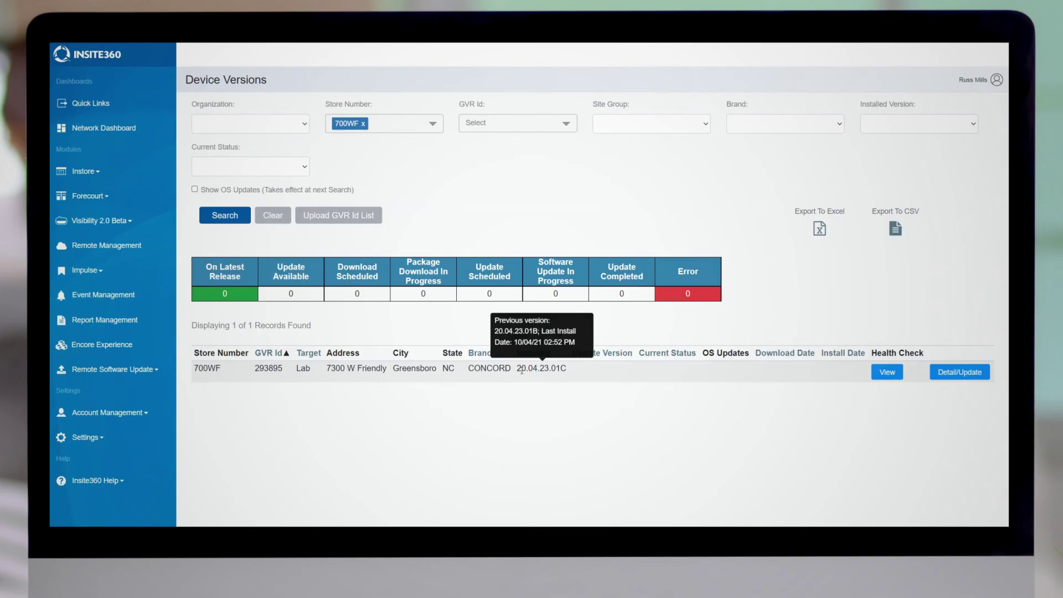